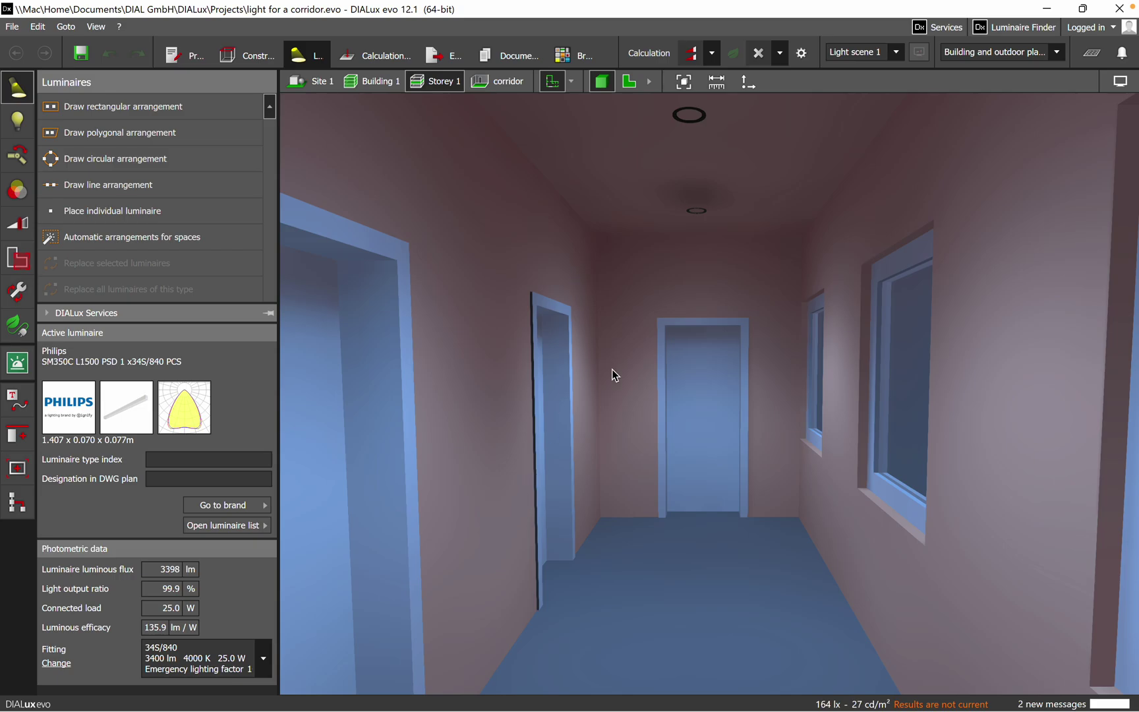
- In the 2D plan's Emergency surfaces tools, generate an anti-panic surface covering the corridor floor
scroll(569, 314, "up", 2)
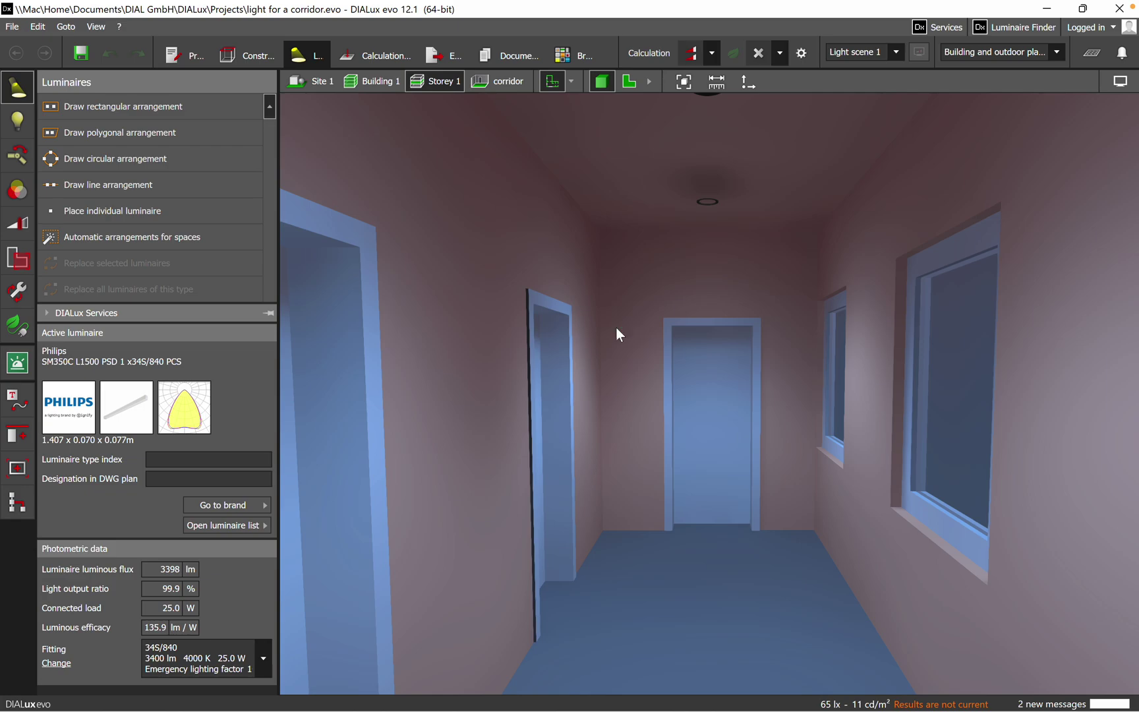
left_click(369, 61)
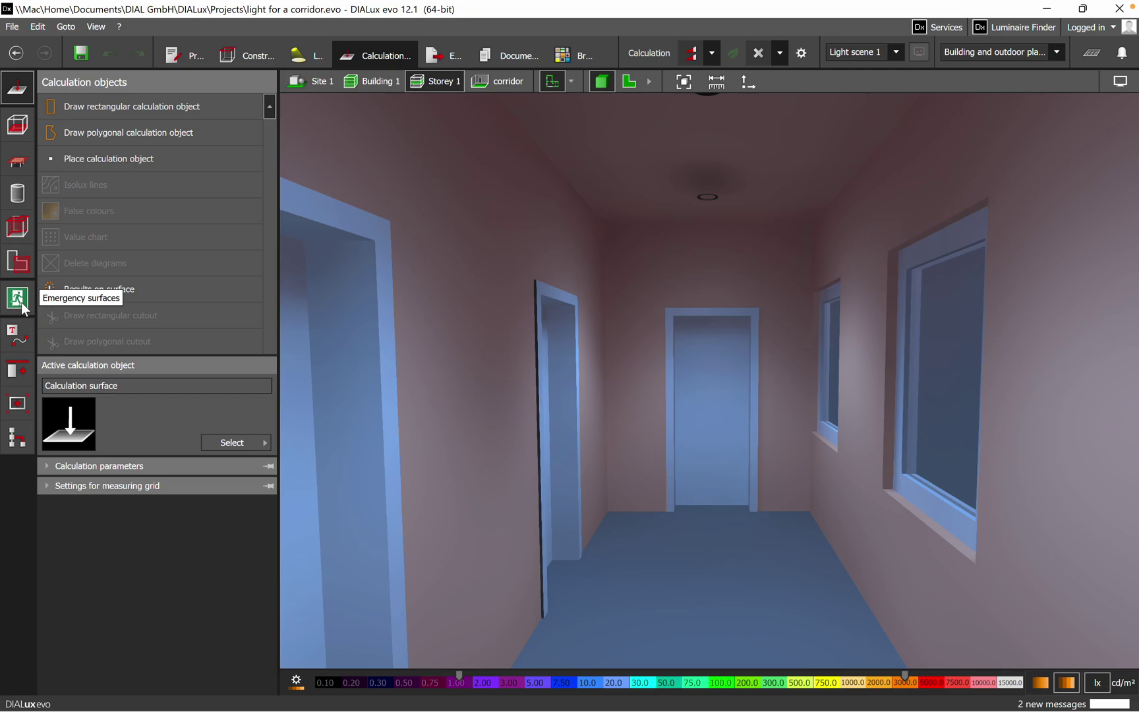
left_click(19, 302)
left_click(630, 83)
left_click(95, 133)
- Draw a three-point escape route along the doorway at the corridor's left end
left_click(144, 322)
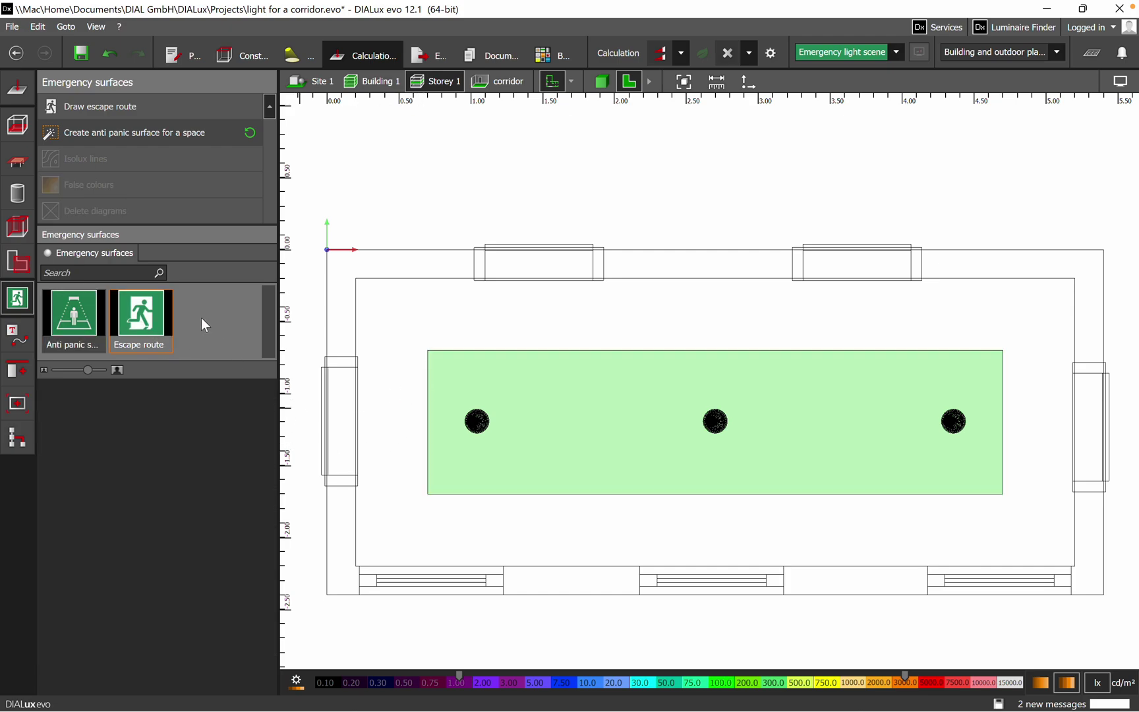
left_click(98, 110)
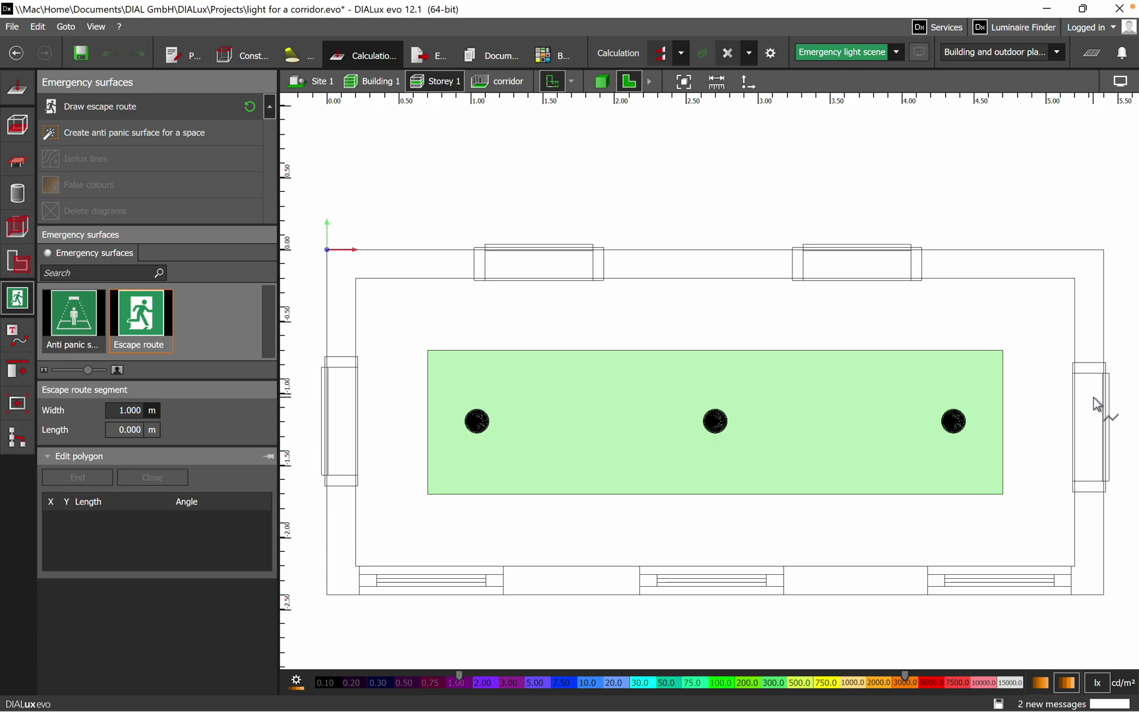
left_click(358, 356)
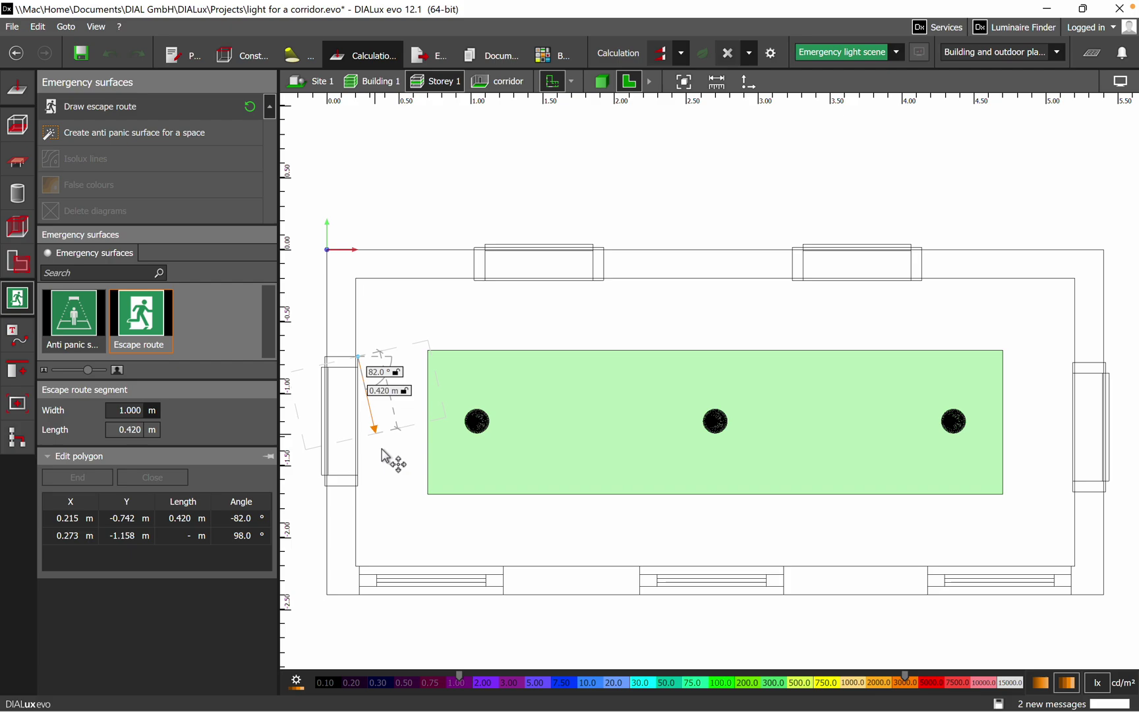
left_click(370, 490)
left_click(372, 485)
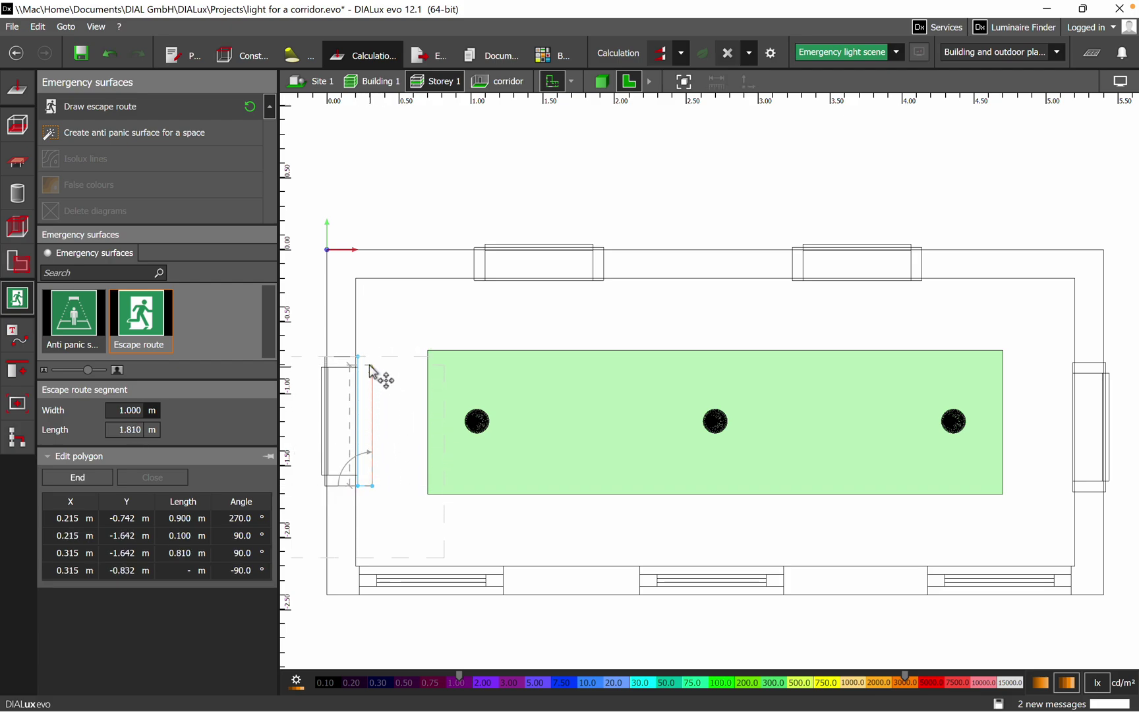
left_click(361, 362)
left_click(602, 83)
- Orbit and zoom the 3D view to look down on the corridor and its emergency surfaces
right_click_drag(660, 263, 549, 558)
right_click_drag(677, 521, 603, 434)
scroll(646, 501, "up", 3)
right_click_drag(646, 501, 681, 516)
right_click_drag(681, 517, 678, 531)
right_click_drag(669, 515, 652, 487)
- Return to the 2D plan and bring up the Emergency luminaires tools under Luminaires
left_click(629, 81)
left_click(293, 58)
left_click(17, 371)
scroll(786, 359, "up", 1)
- Make the middle corridor luminaire an emergency luminaire, keeping the first symbol
left_click(77, 550)
left_click(708, 339)
left_click(708, 339)
left_click(706, 338)
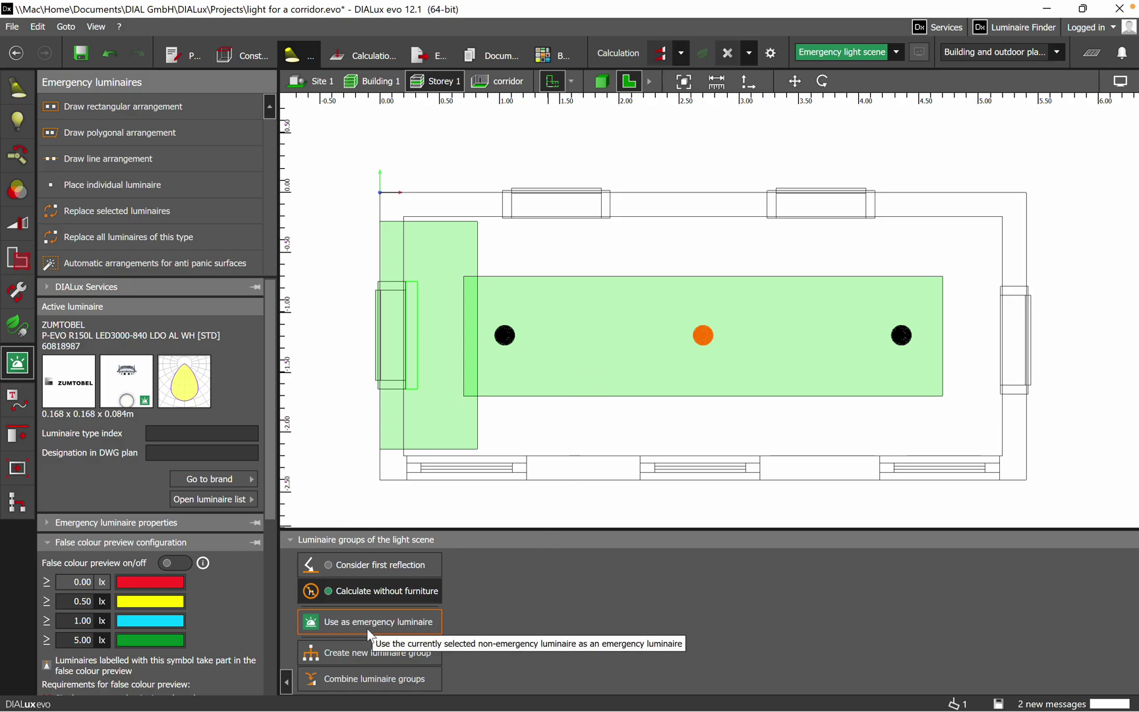
left_click(347, 627)
- Switch 'Calculate without furniture' off so furniture counts in the emergency calculation
scroll(743, 471, "down", 1)
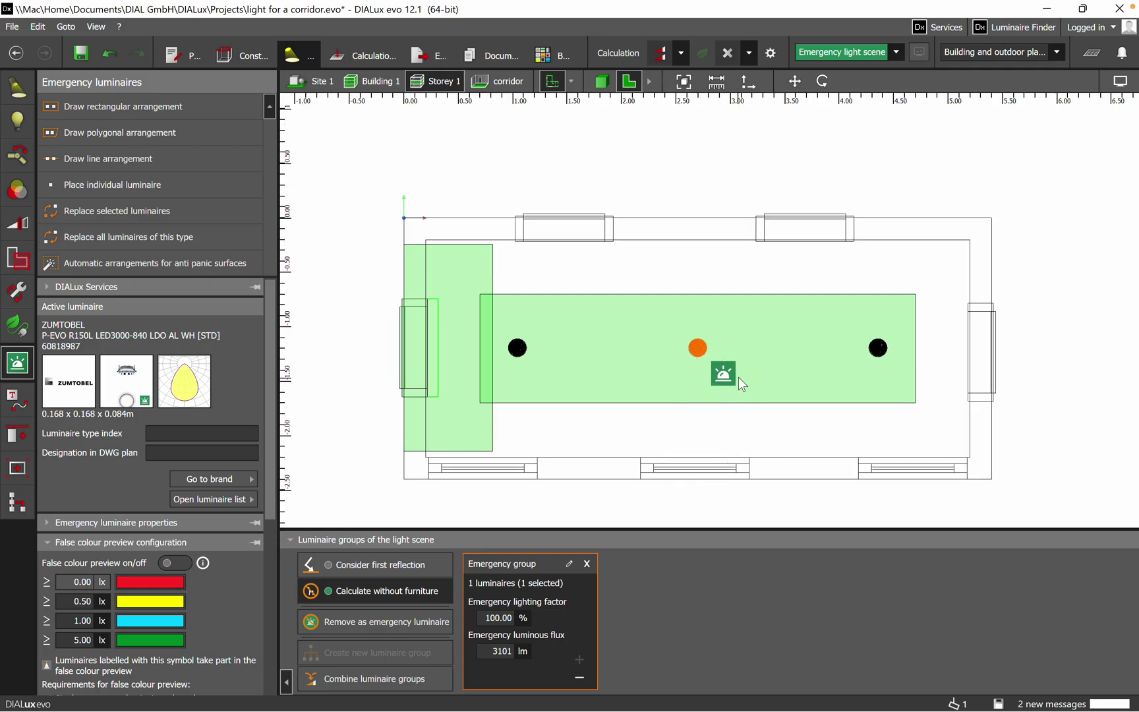
left_click(374, 596)
left_click(377, 590)
left_click(397, 594)
- Set the middle luminaire's emergency lighting factor to 10% and run the calculation
left_click(481, 617)
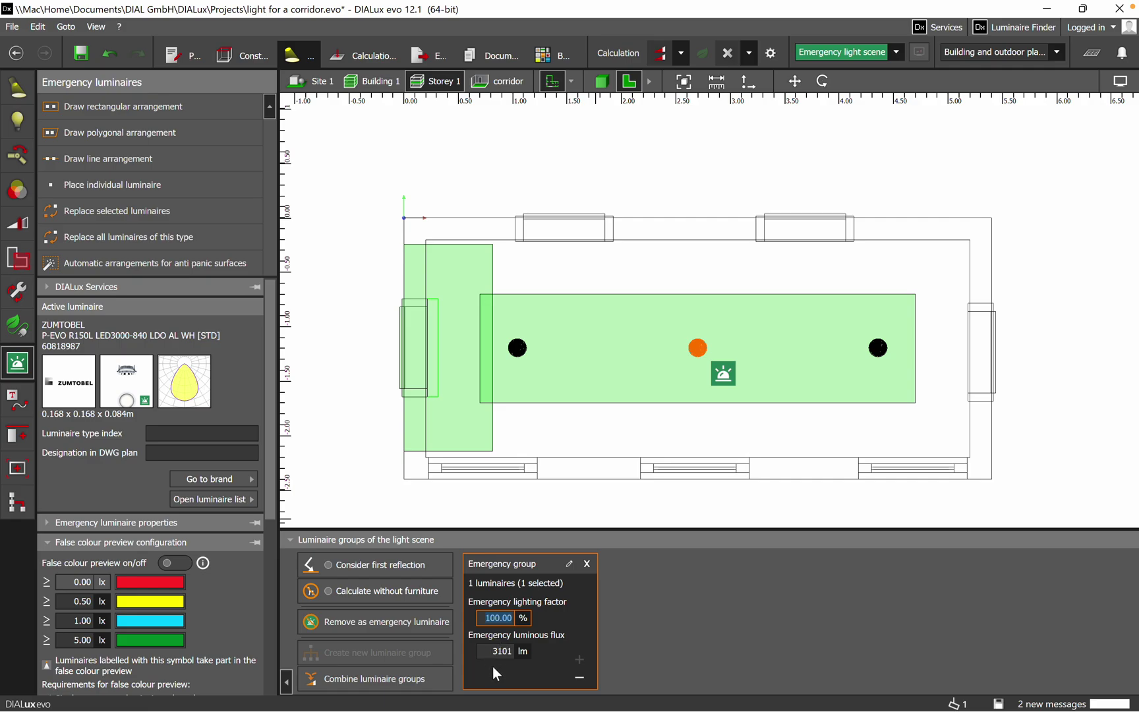
type("19")
key("BackSpace")
type("0")
key("Tab")
left_click(608, 54)
- Widen the Results overview panel and expand the Emergency route 1 result details
left_click_drag(941, 328, 780, 328)
left_click(887, 233)
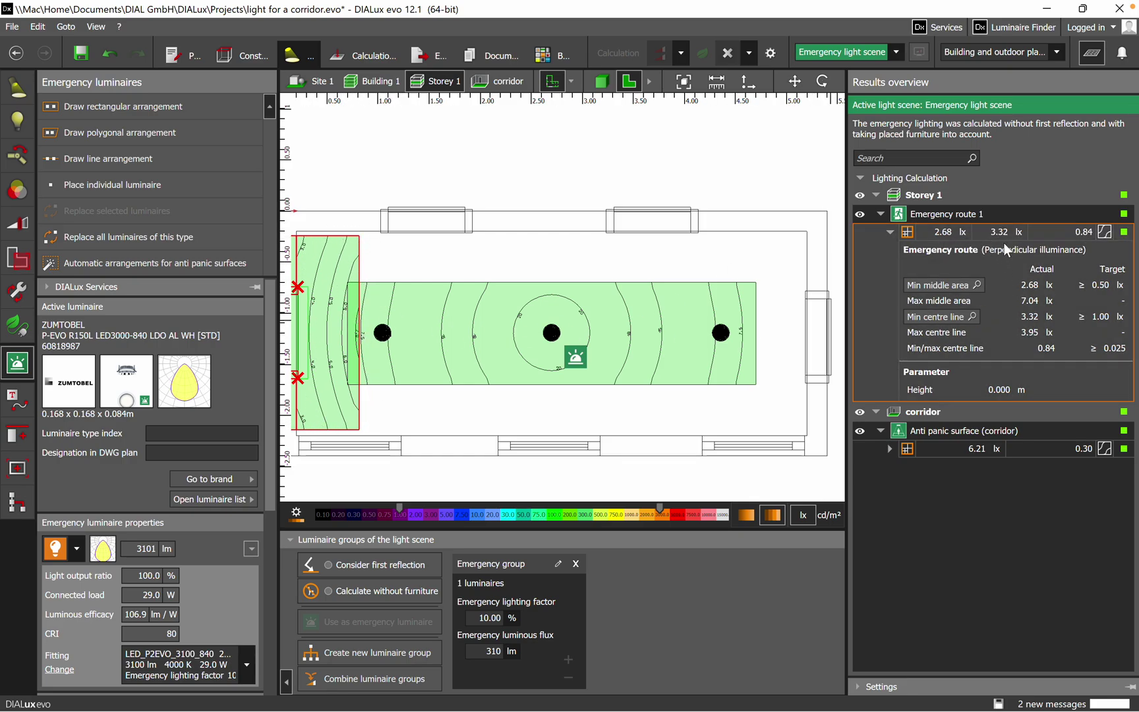
- Expand the Anti panic surface results showing 6.21 lx minimum and 0.30 uniformity
left_click(889, 450)
- Dismiss the autosave reminder and collapse both escape route and anti-panic result details
left_click(639, 389)
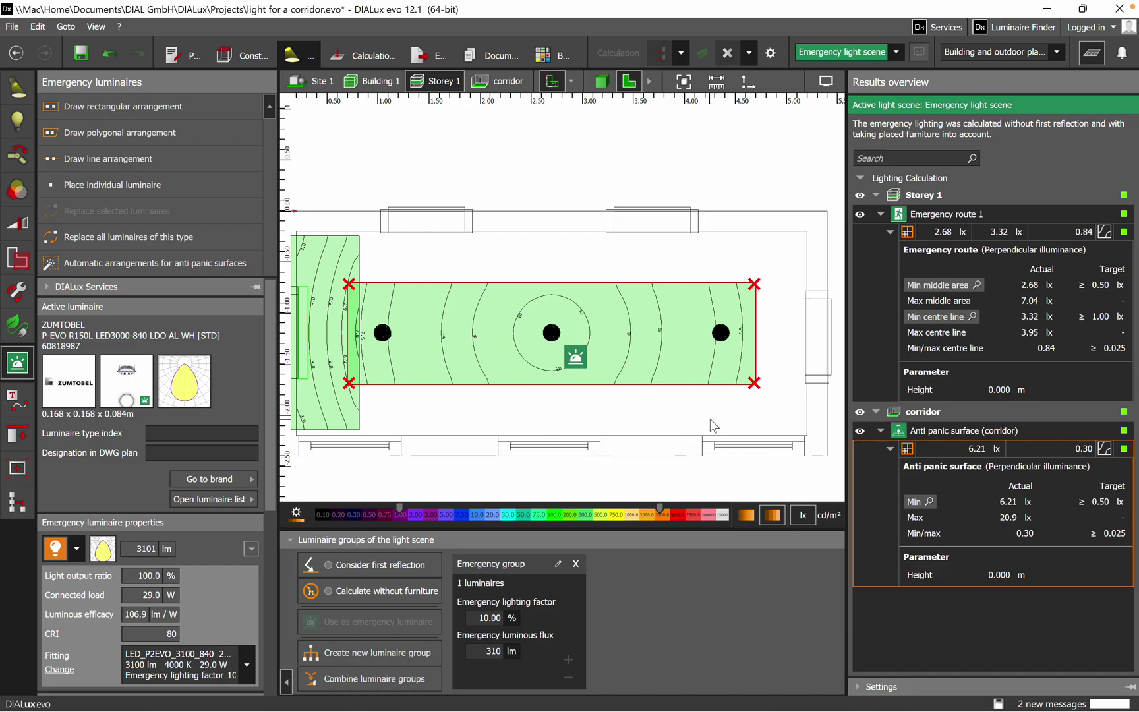
left_click(888, 449)
left_click(890, 232)
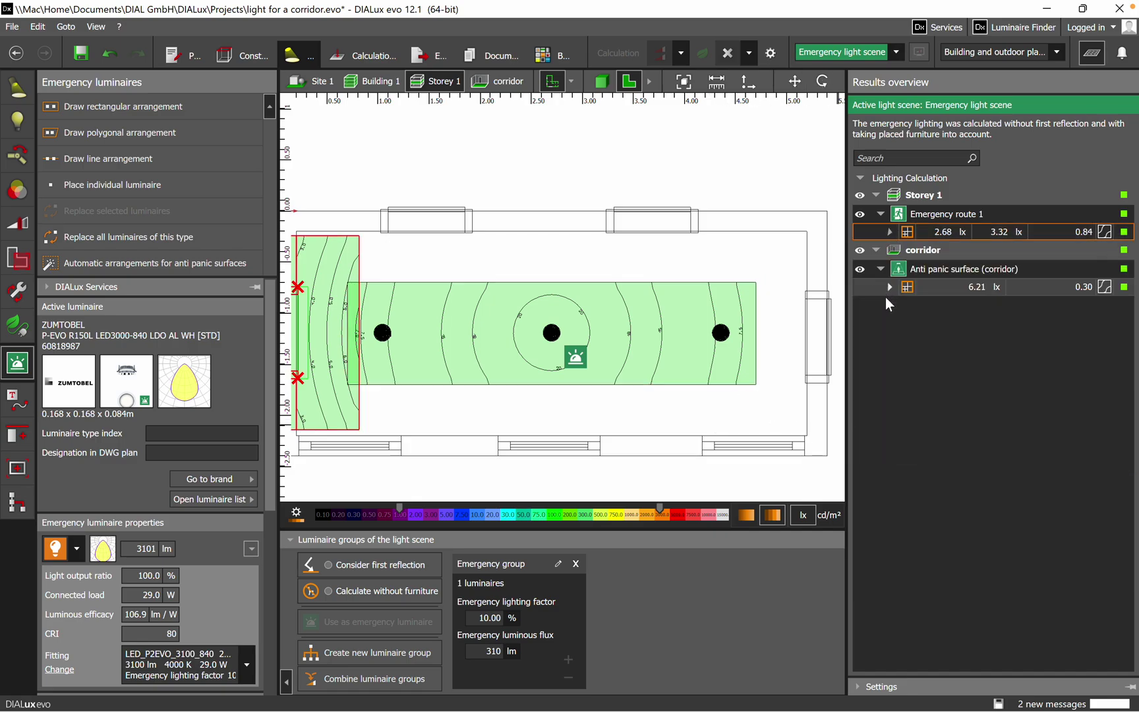
- Highlight the escape route and anti-panic surface areas on the plan in turn
left_click(666, 302)
left_click(945, 231)
left_click(953, 275)
left_click(947, 216)
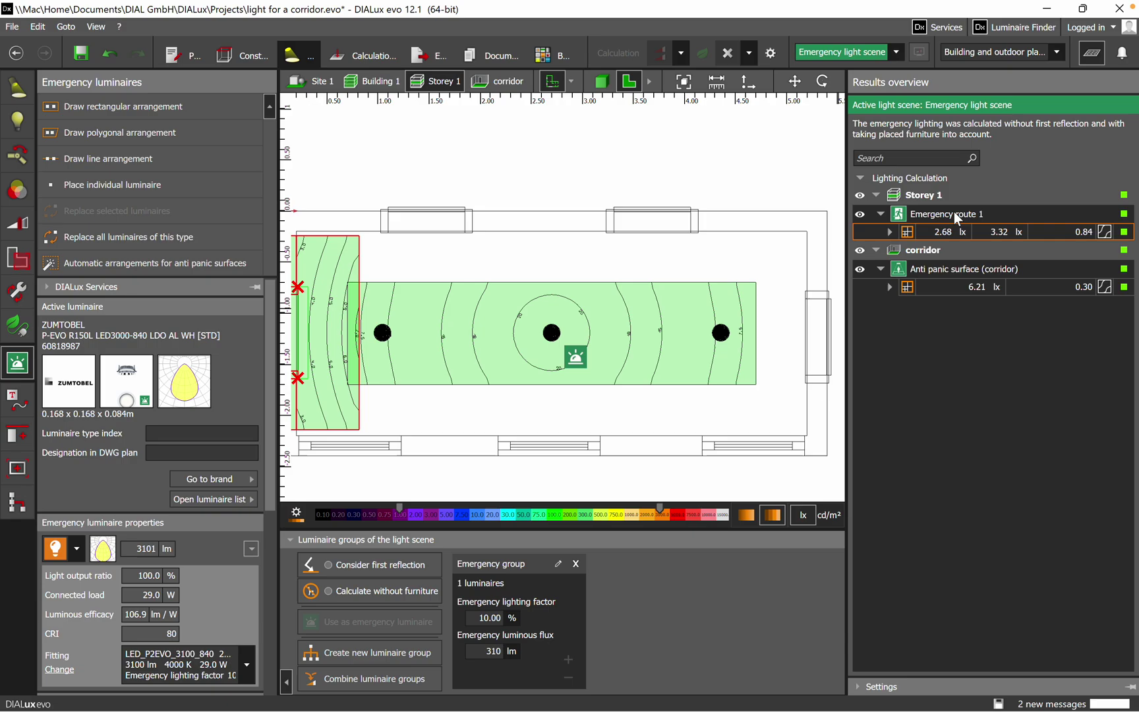